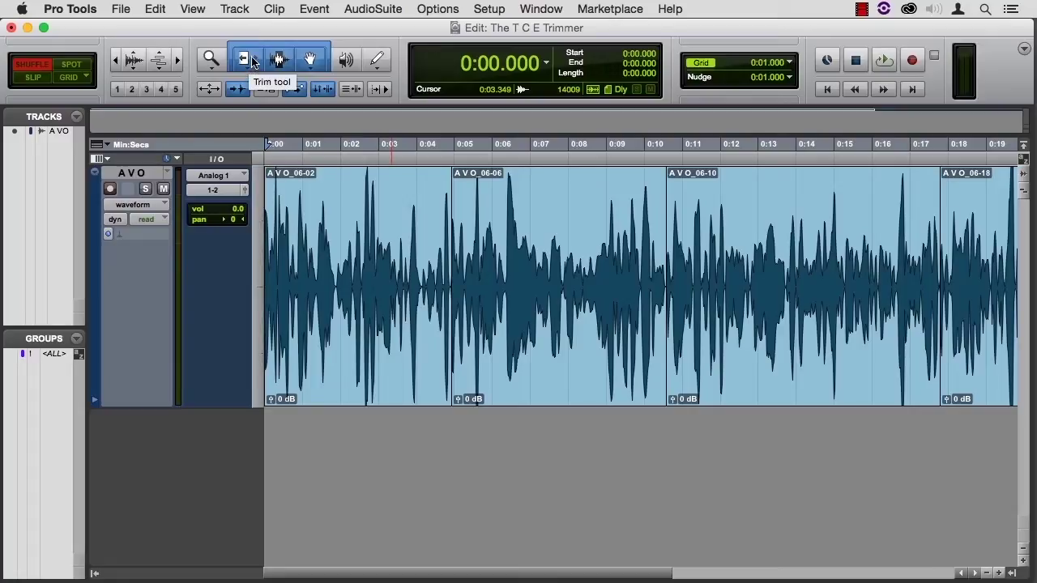
Step: Switch the Trim tool to TCE mode and engage the Smart Tool
{"action": "left_click", "coordinate": [253, 62]}
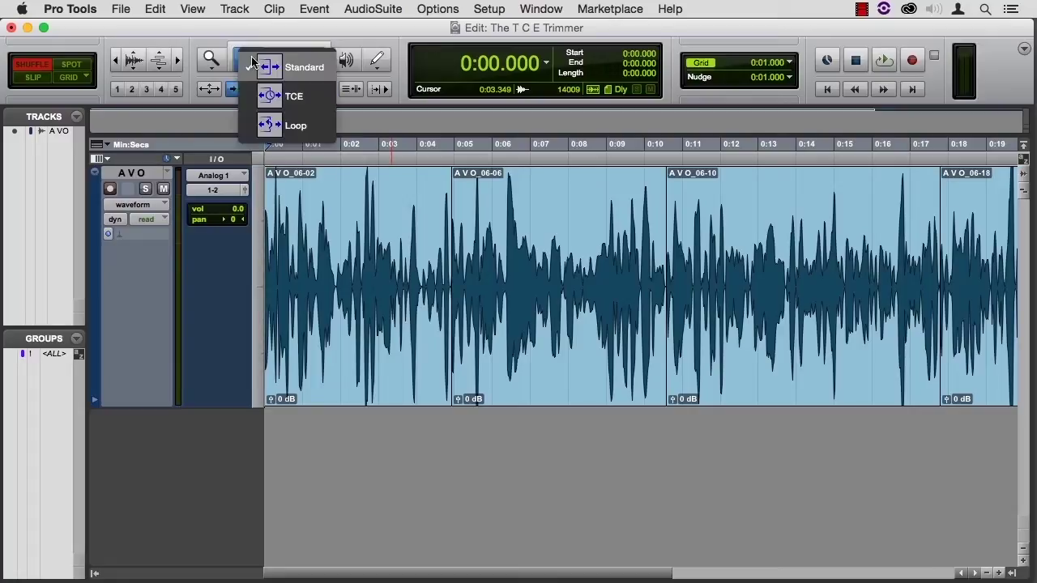
{"action": "left_click", "coordinate": [293, 97]}
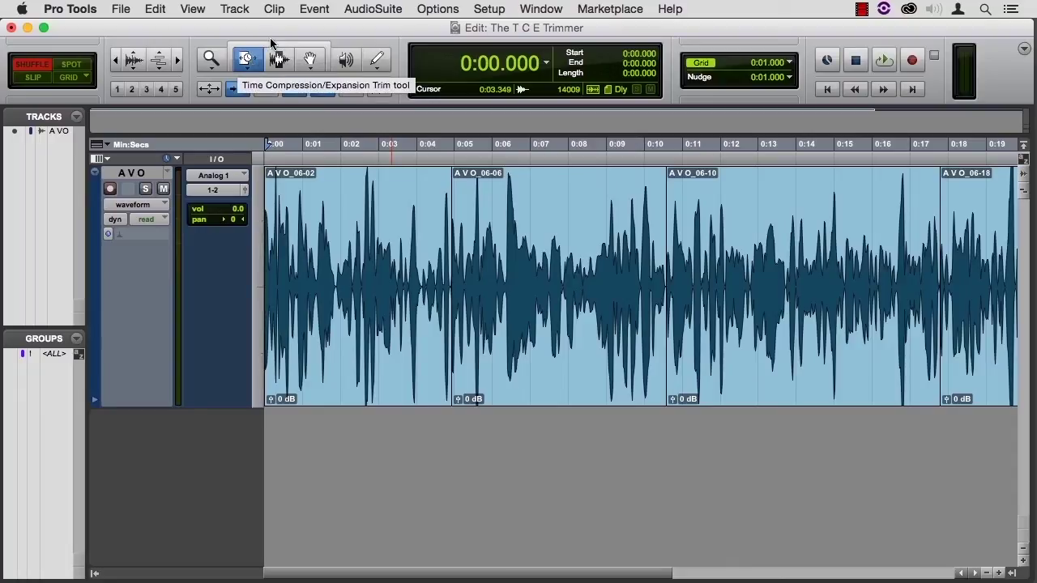
{"action": "left_click", "coordinate": [275, 50]}
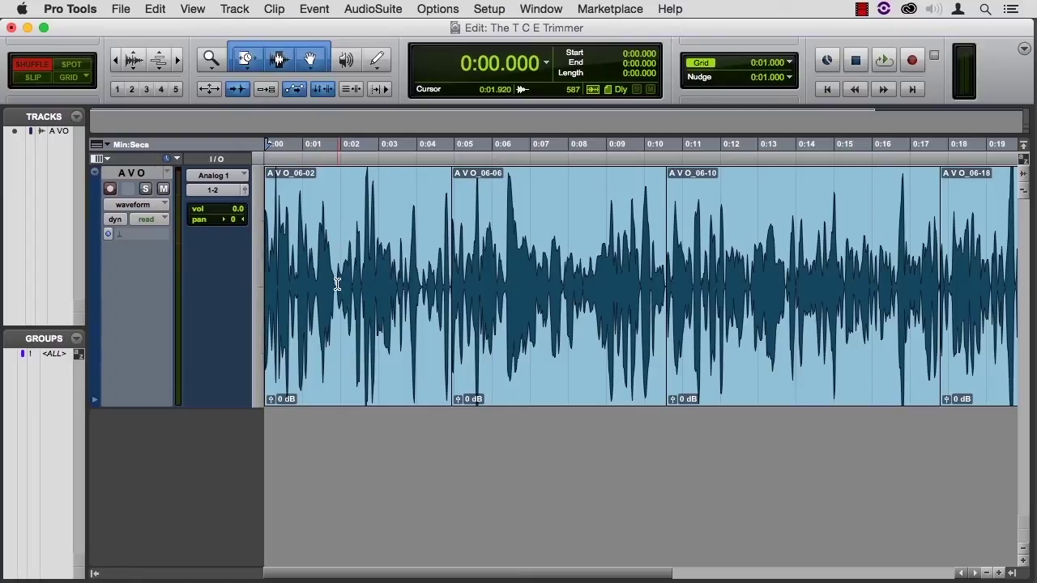
Step: Zoom in and play clip A V O_06-02, then zoom out to show it beside A V O_06-06
{"action": "key", "text": "super+bracketright"}
{"action": "key", "text": "super+bracketright"}
{"action": "key", "text": "super+bracketright"}
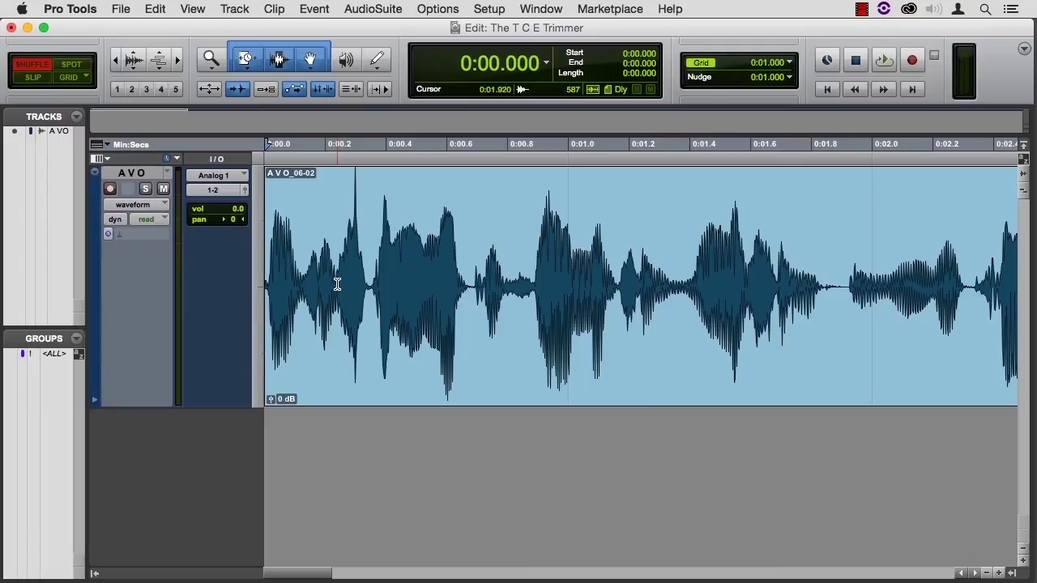
{"action": "key", "text": "super+bracketleft"}
{"action": "key", "text": "space"}
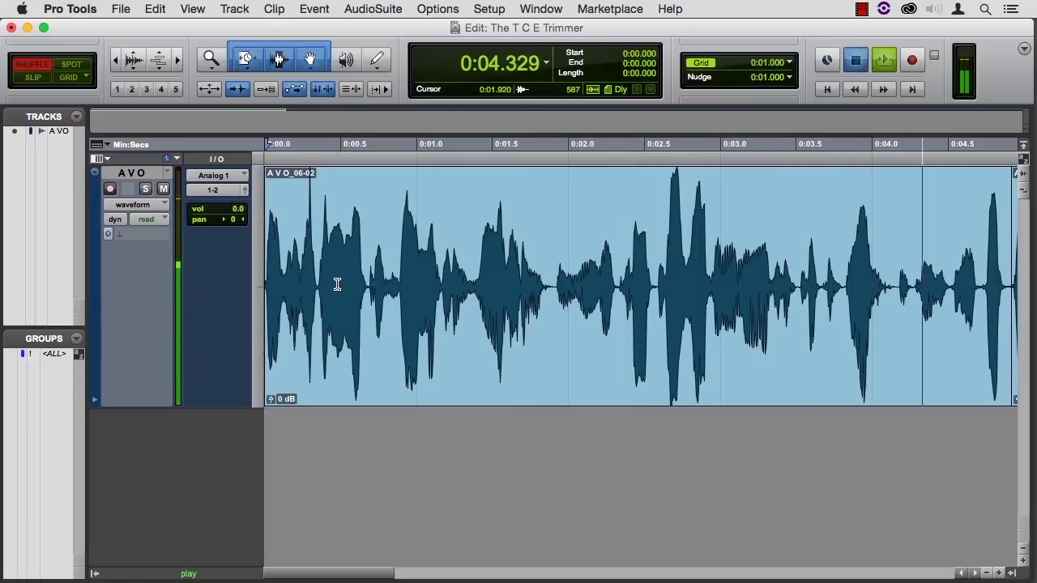
{"action": "key", "text": "space"}
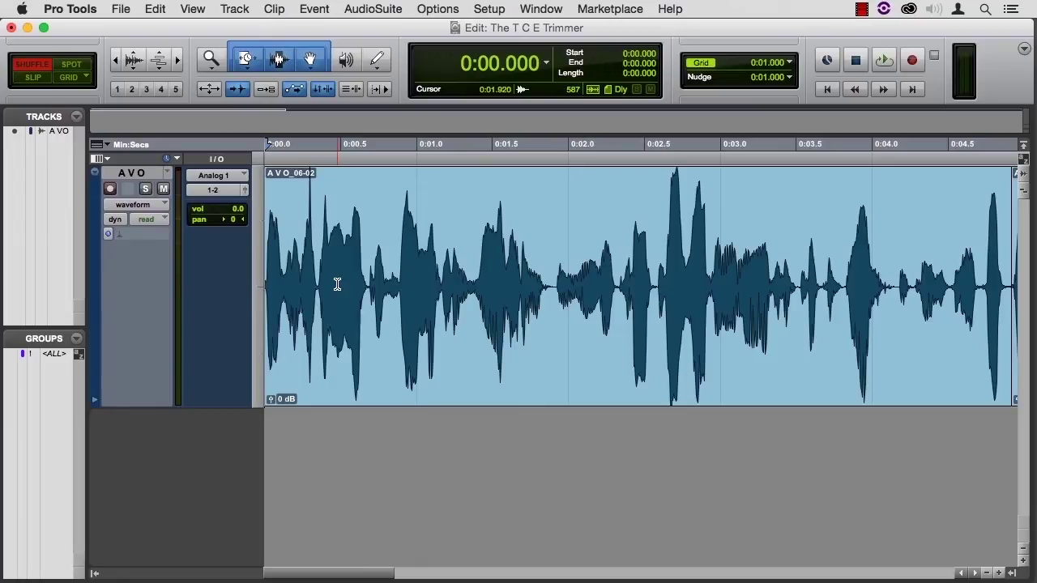
{"action": "key", "text": "super+bracketleft"}
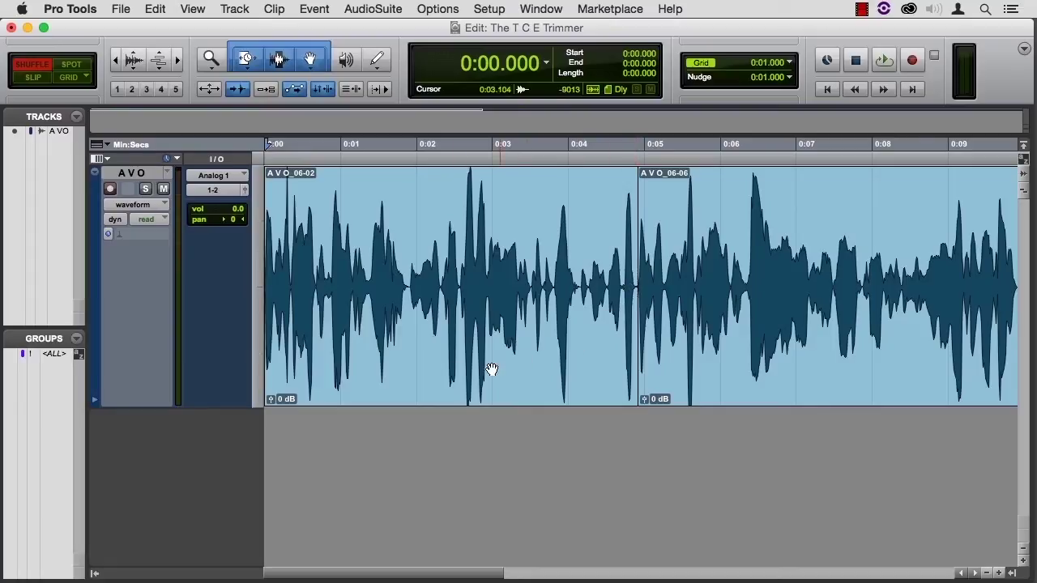
Step: Compress clip A V O_06-02 to end at 0:04 and play back the result
{"action": "left_click", "coordinate": [449, 370]}
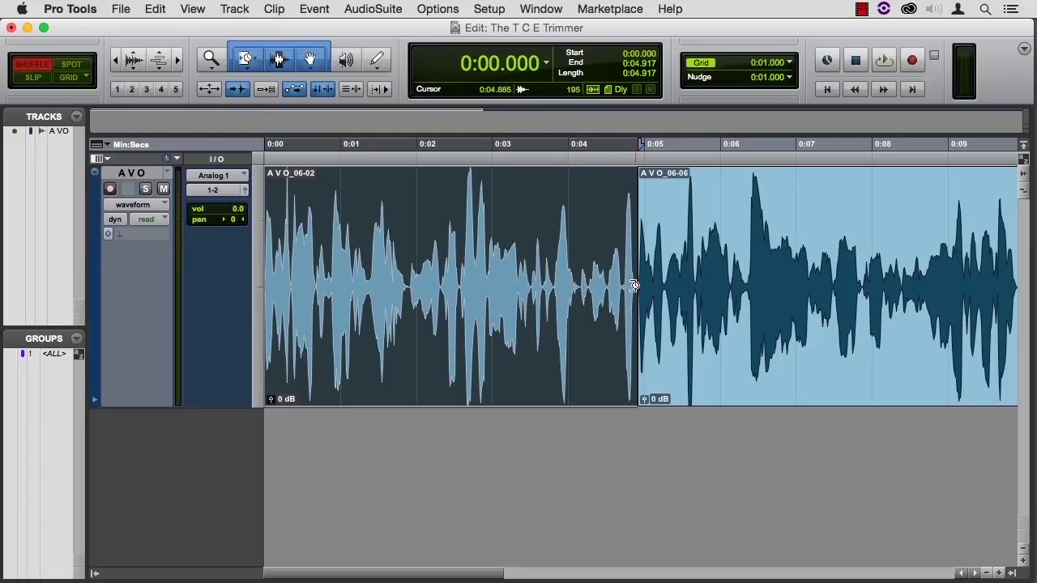
{"action": "left_click_drag", "start_coordinate": [636, 286], "coordinate": [569, 286]}
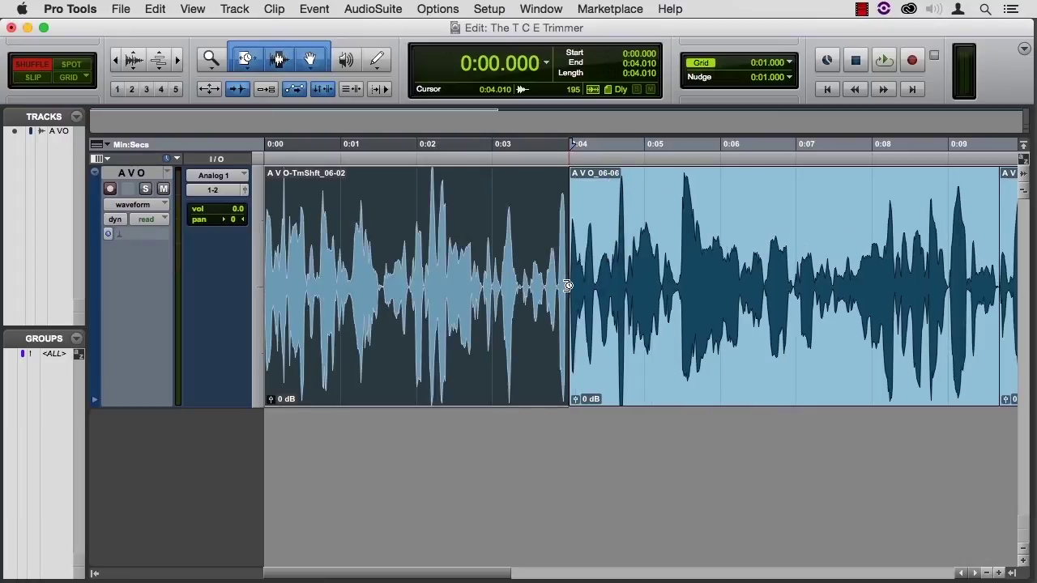
{"action": "key", "text": "space"}
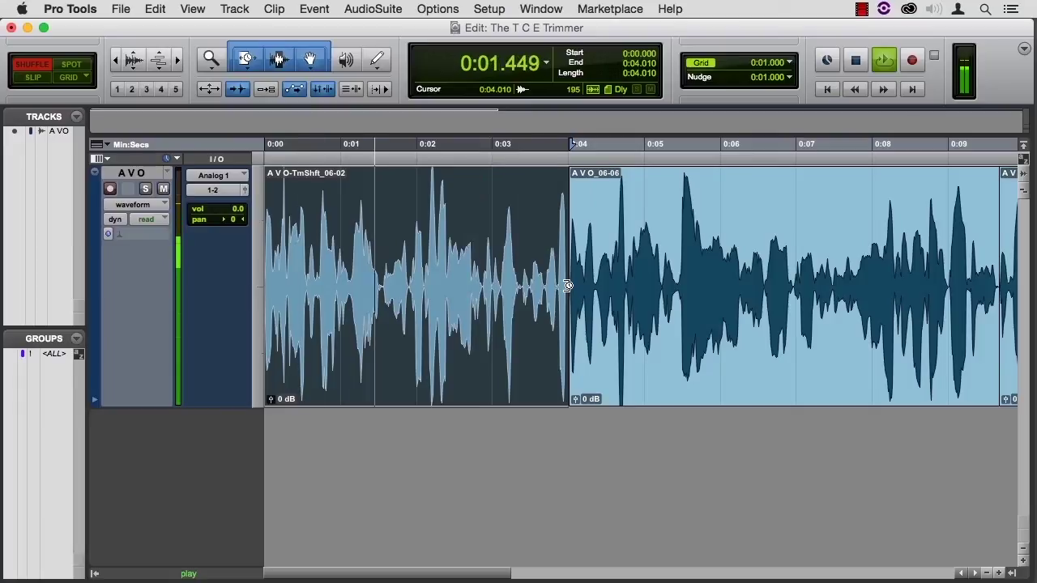
{"action": "key", "text": "space"}
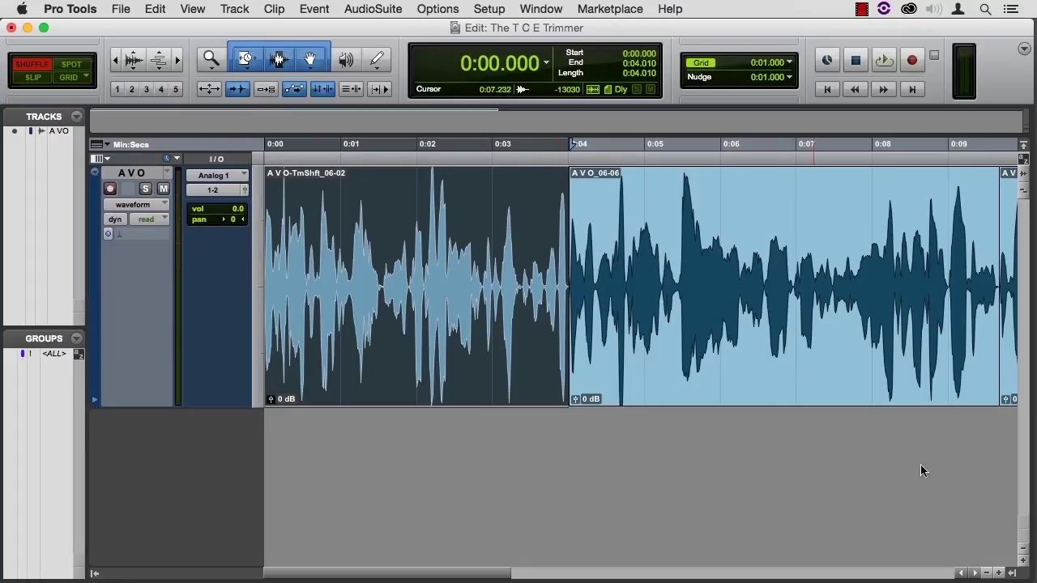
Step: Show and widen the Clips List, then compress A V O_06-06 to end near 0:08.5
{"action": "left_click", "coordinate": [1012, 573]}
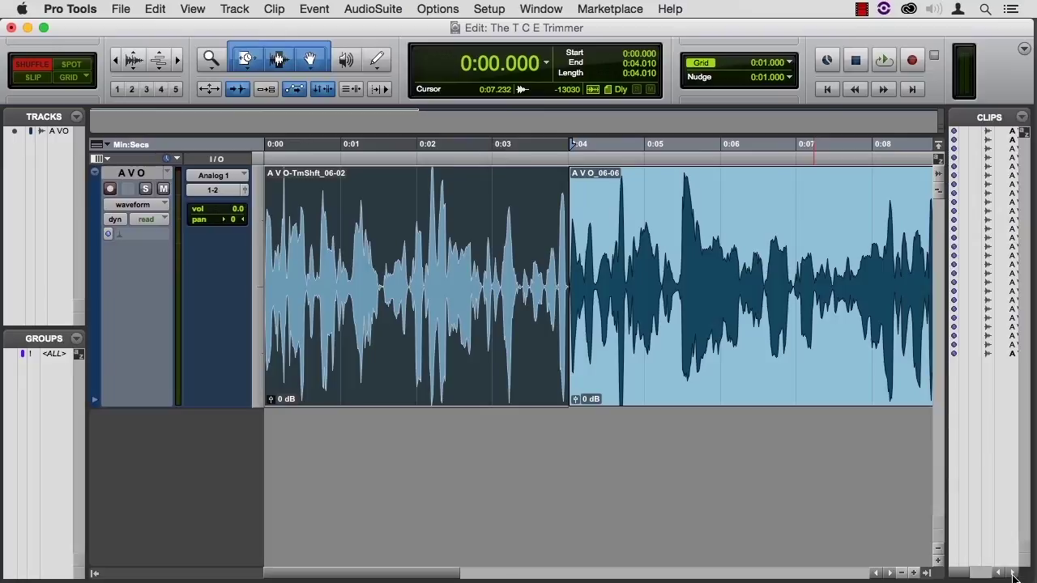
{"action": "left_click_drag", "start_coordinate": [948, 396], "coordinate": [816, 389]}
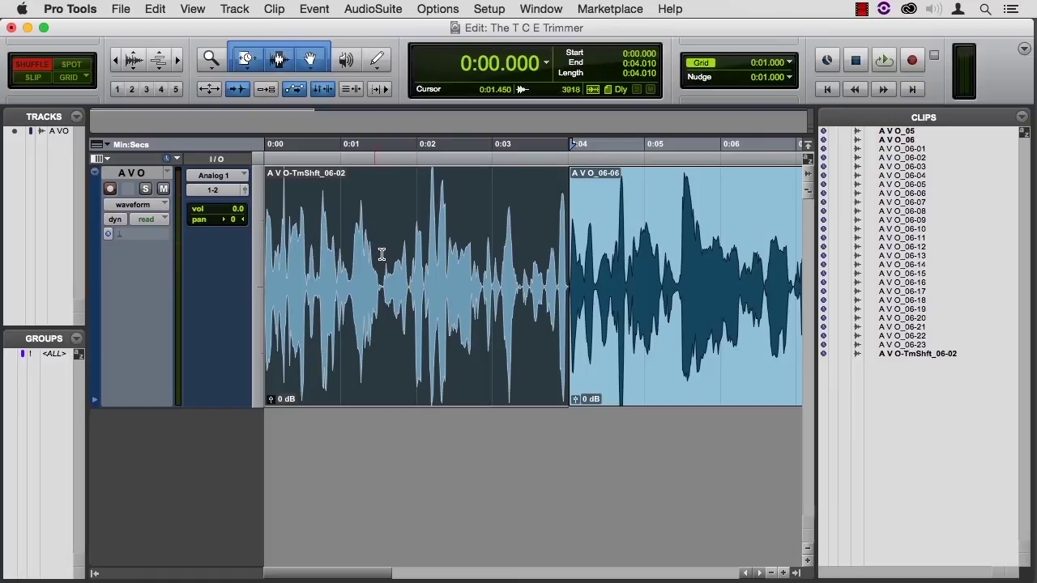
{"action": "scroll", "coordinate": [694, 311], "scroll_direction": "right", "scroll_amount": 5}
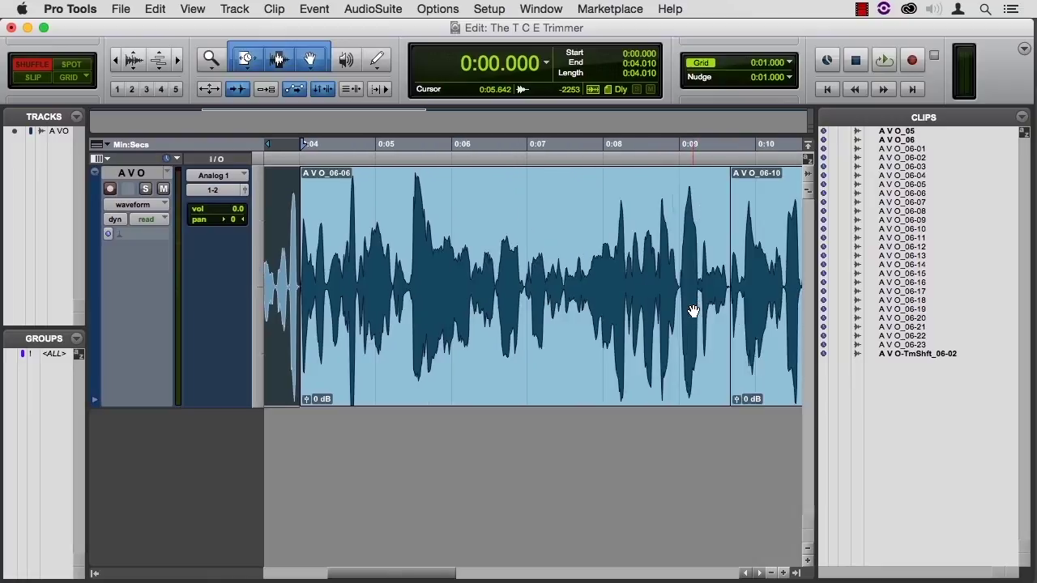
{"action": "left_click_drag", "start_coordinate": [724, 288], "coordinate": [642, 297]}
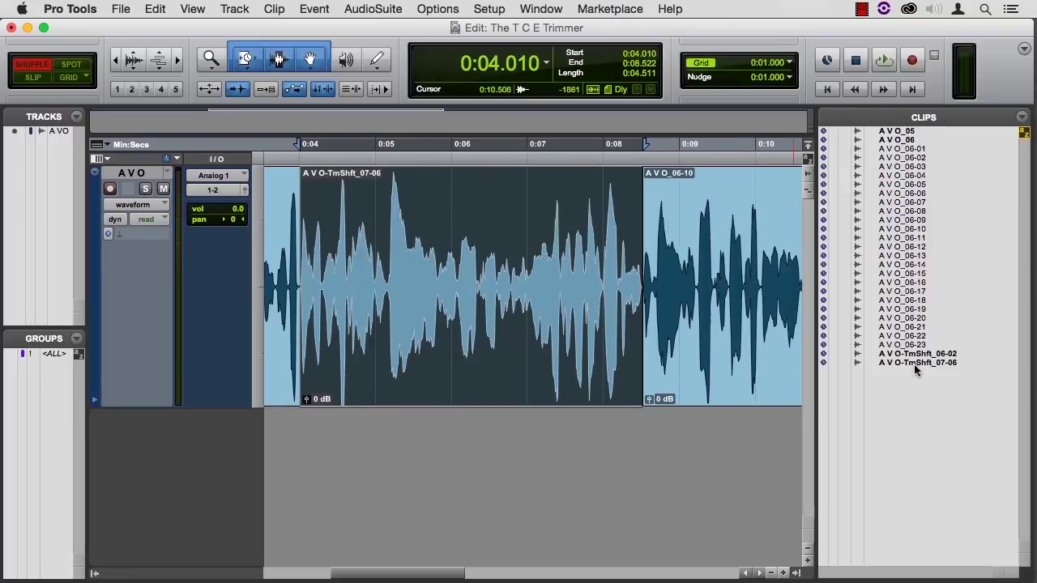
Step: Hide the Clips List, then select and preview clip A V O_06-18
{"action": "left_click", "coordinate": [796, 573]}
{"action": "key", "text": "space"}
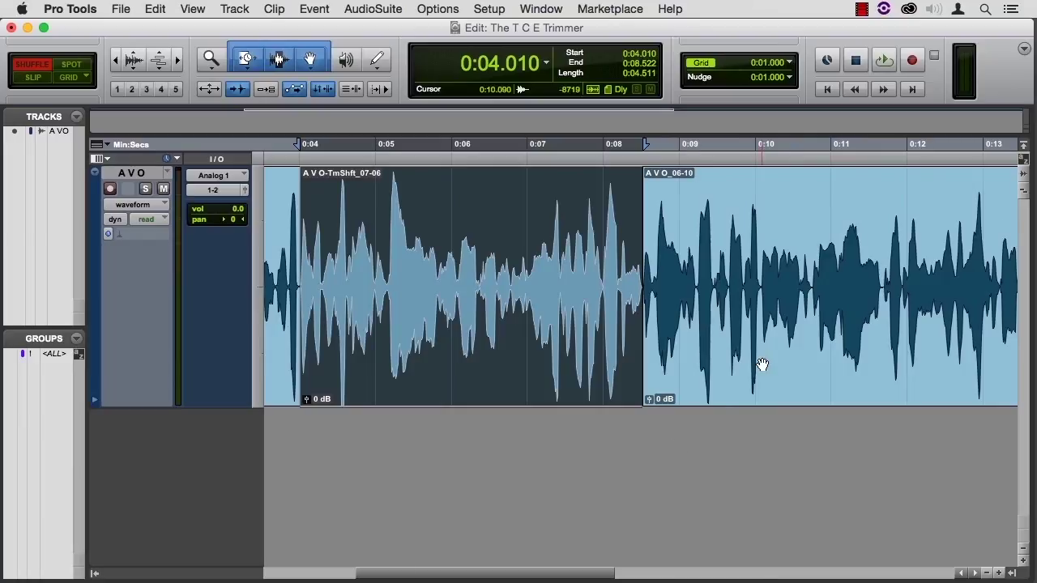
{"action": "scroll", "coordinate": [763, 365], "scroll_direction": "right", "scroll_amount": 2}
{"action": "scroll", "coordinate": [762, 364], "scroll_direction": "right", "scroll_amount": 1}
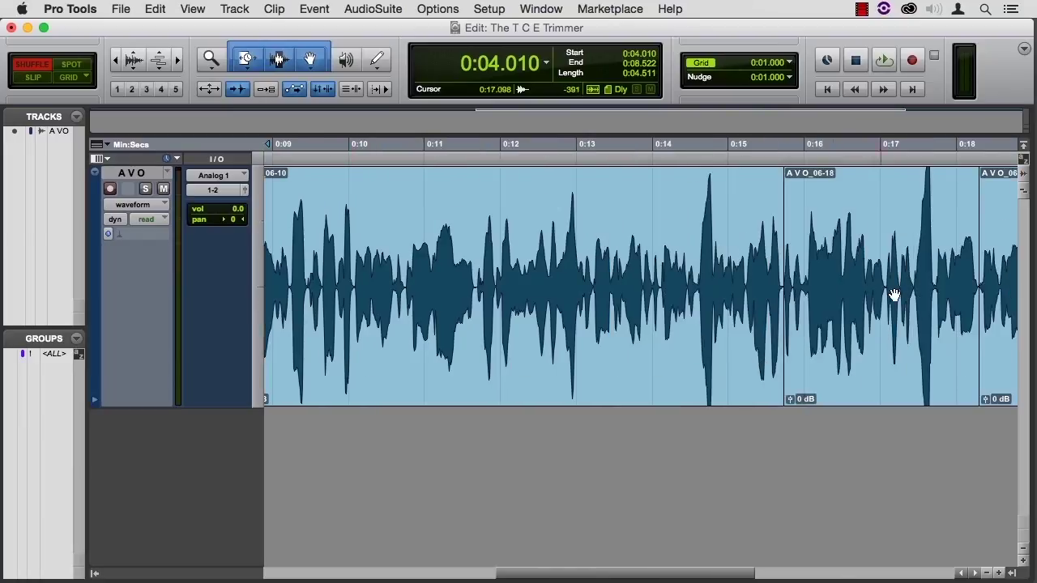
{"action": "left_click", "coordinate": [893, 345]}
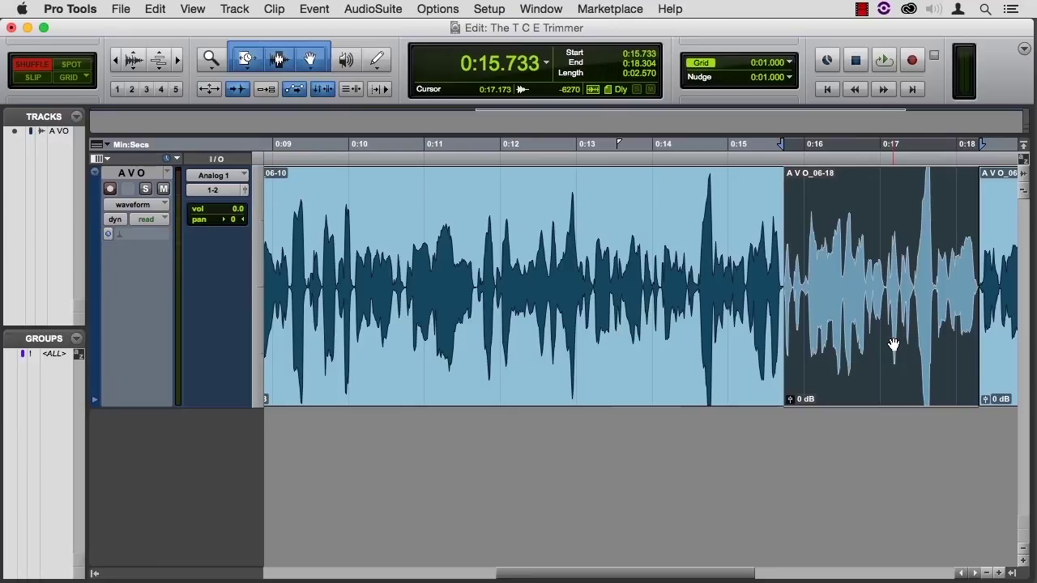
{"action": "key", "text": "space"}
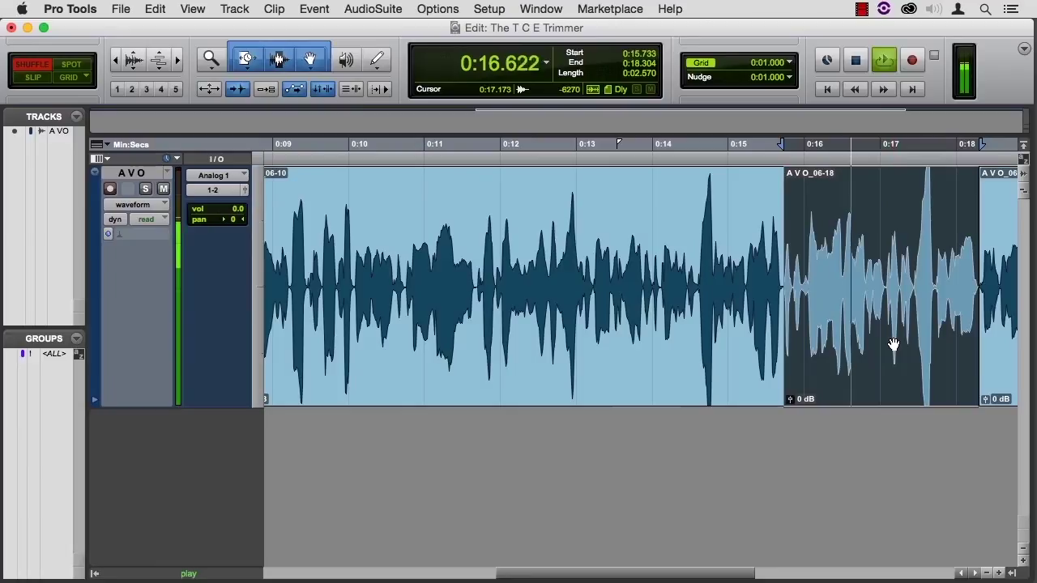
{"action": "key", "text": "space"}
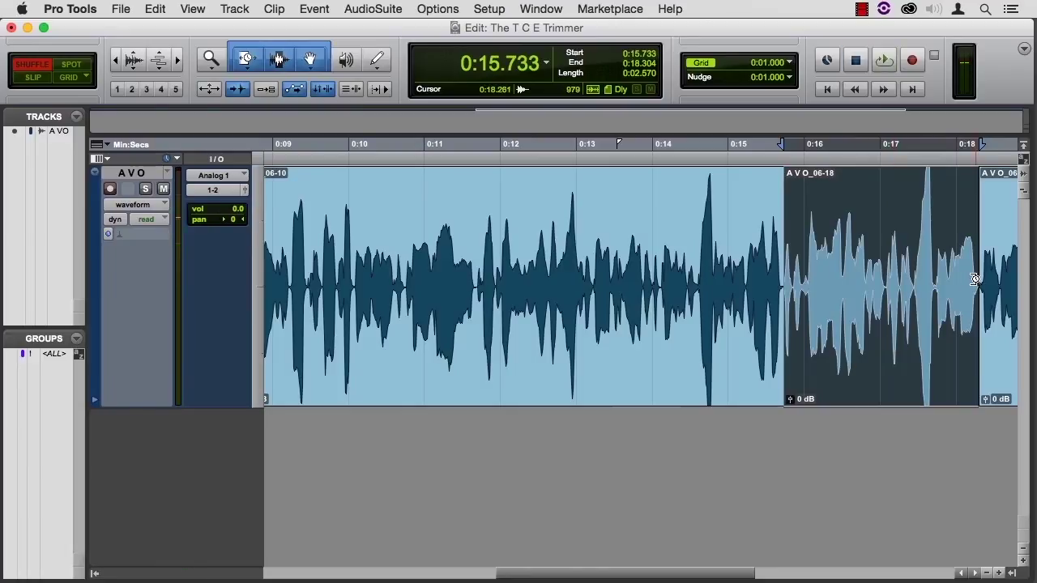
Step: Stretch A V O_06-18 to span 0:15.733–0:22.016 and play it back
{"action": "mouse_move", "coordinate": [976, 284]}
{"action": "left_mouse_down"}
{"action": "mouse_move", "coordinate": [1021, 281]}
{"action": "mouse_move", "coordinate": [963, 280]}
{"action": "left_mouse_up"}
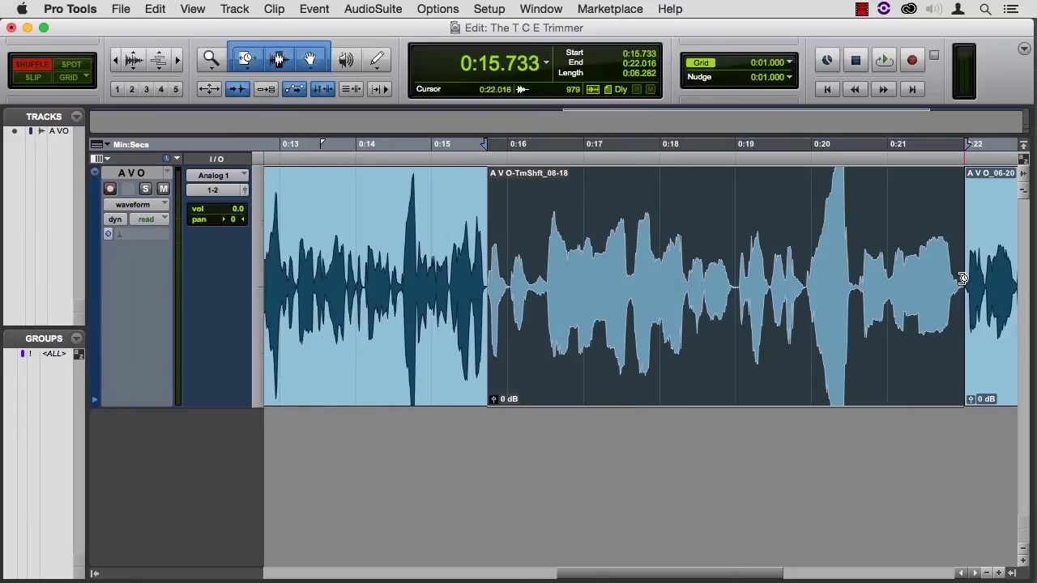
{"action": "key", "text": "space"}
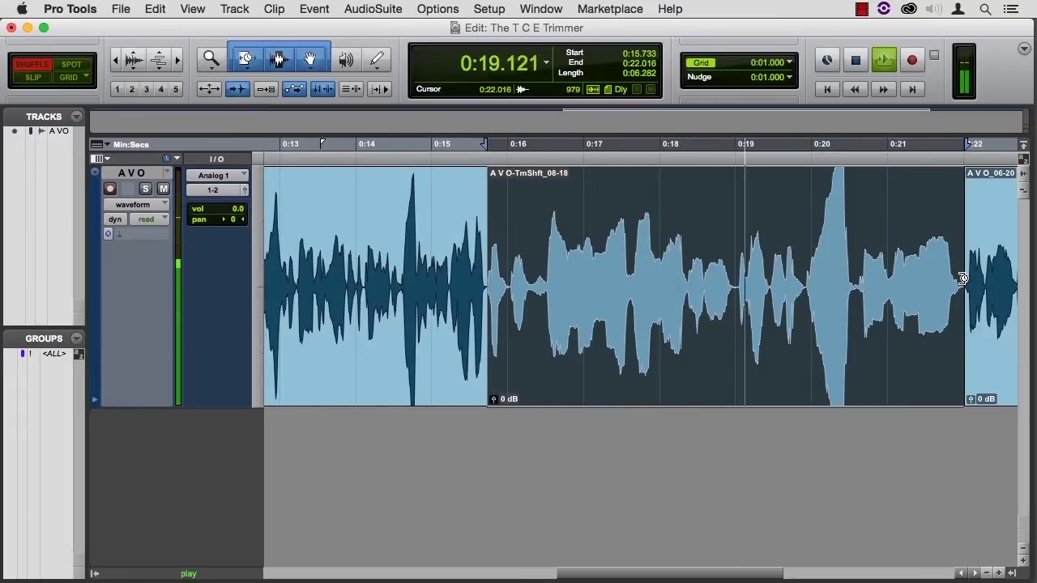
{"action": "key", "text": "space"}
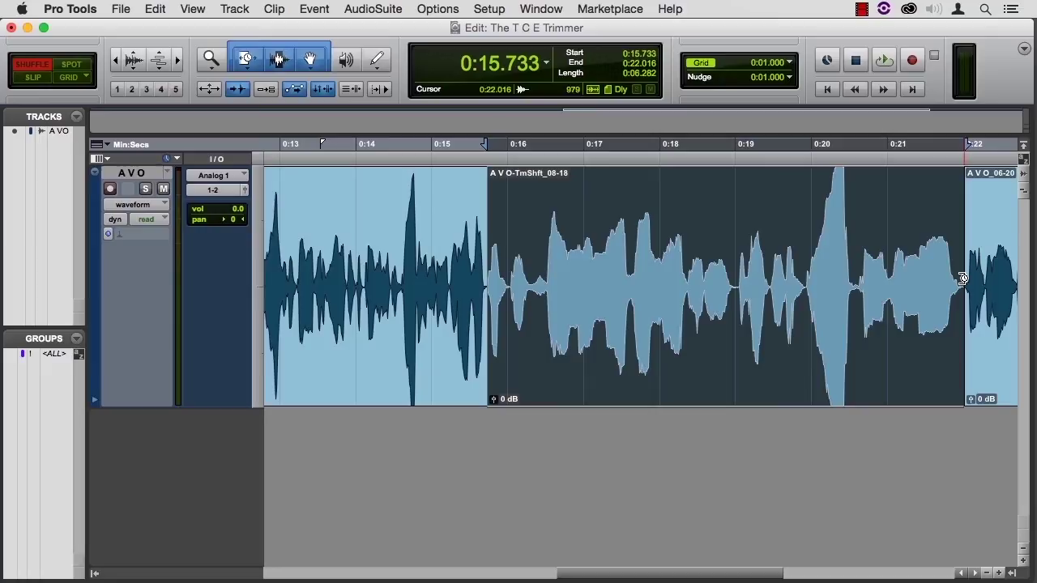
{"action": "key", "text": "space"}
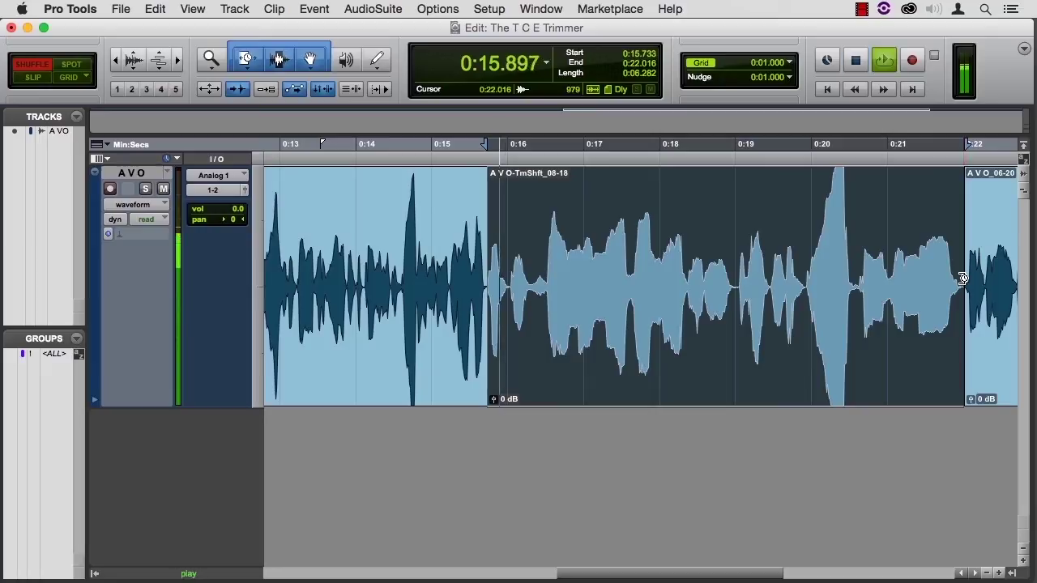
{"action": "key", "text": "space"}
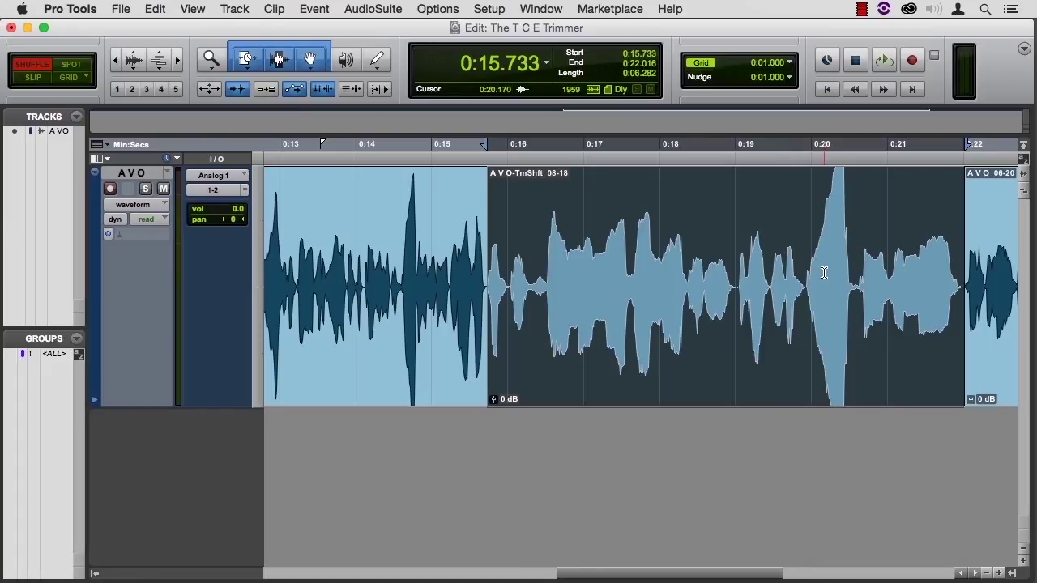
Step: Undo the long stretch and re-stretch A V O_06-18 to 3.349 s, ending at 0:19.082
{"action": "key", "text": "super+z"}
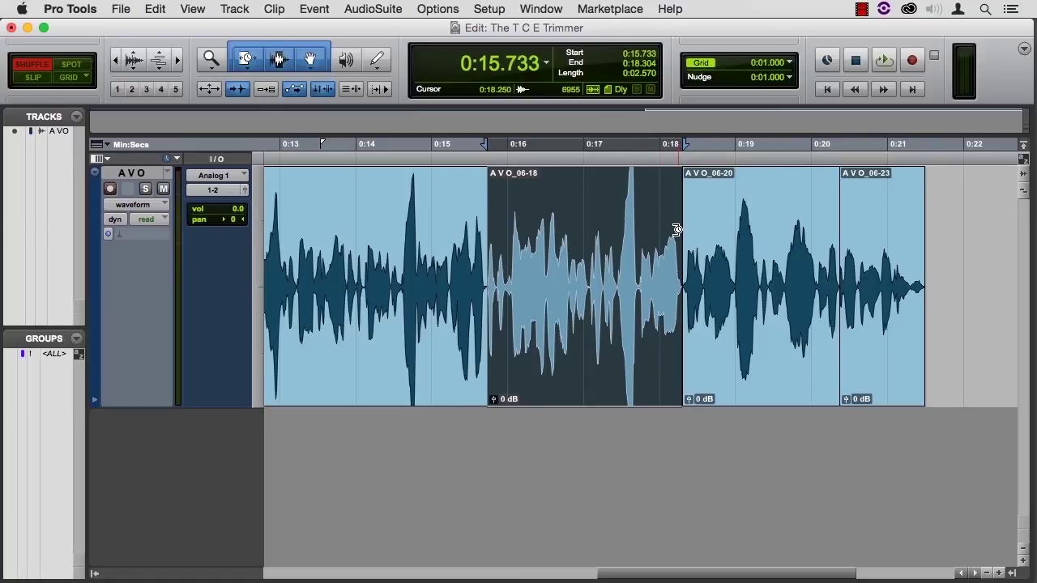
{"action": "left_click_drag", "start_coordinate": [678, 230], "coordinate": [739, 234]}
{"action": "key", "text": "space"}
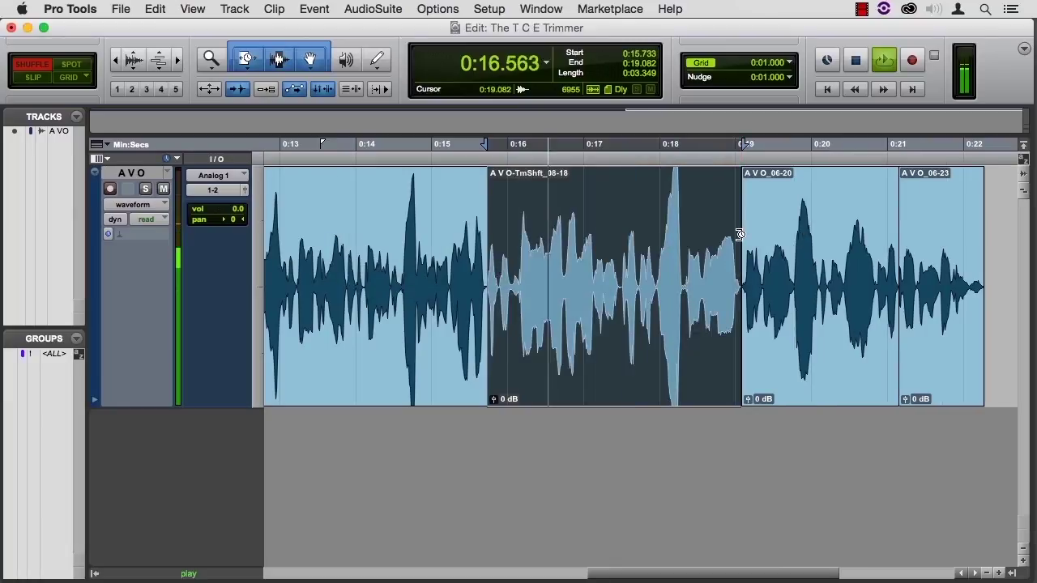
{"action": "key", "text": "space"}
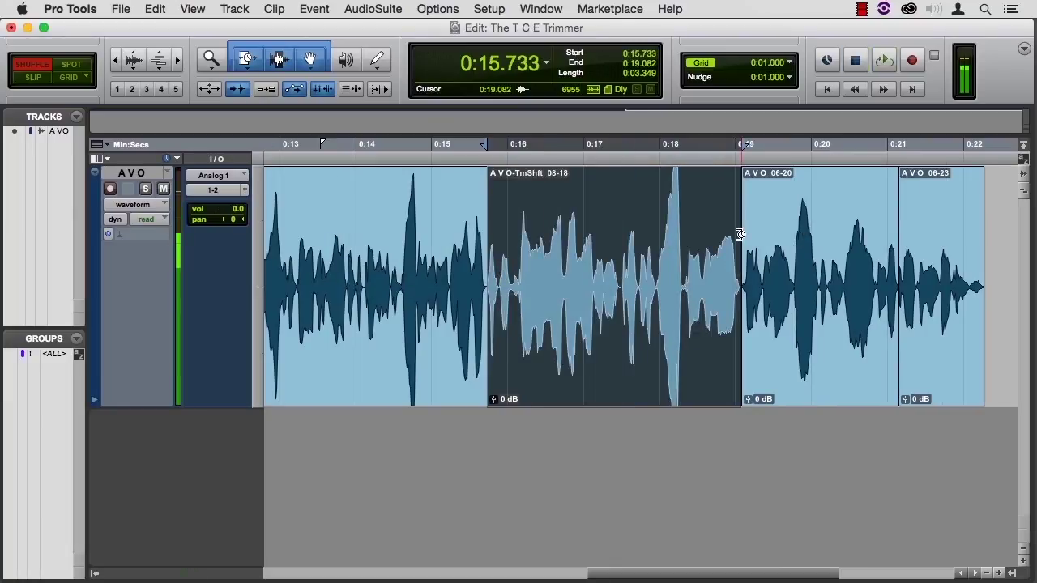